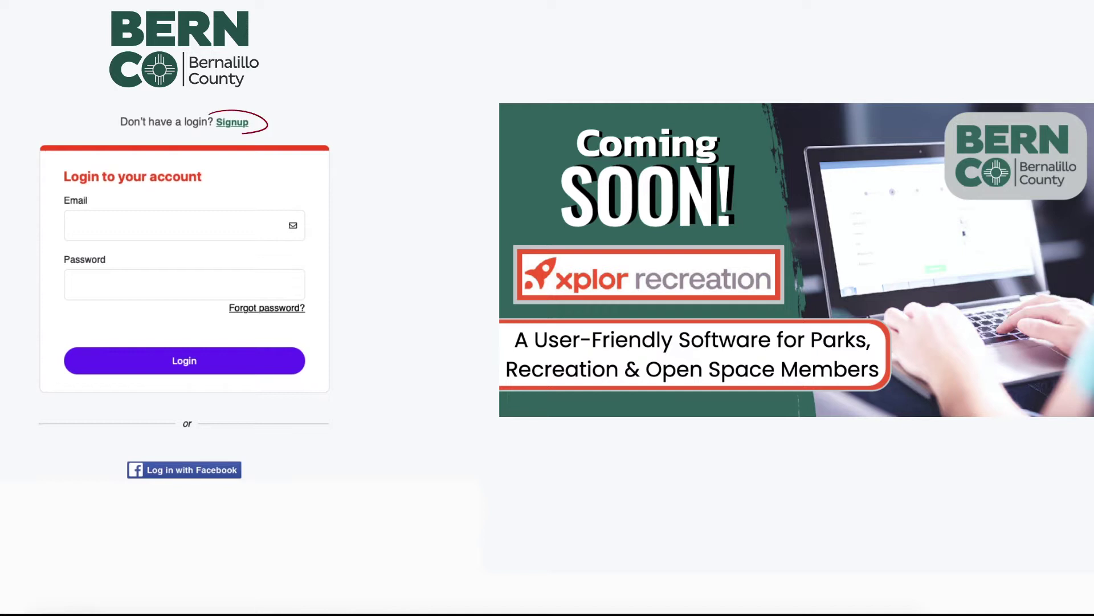
Open the signup form and enter the client's name and an April birthday
click(245, 125)
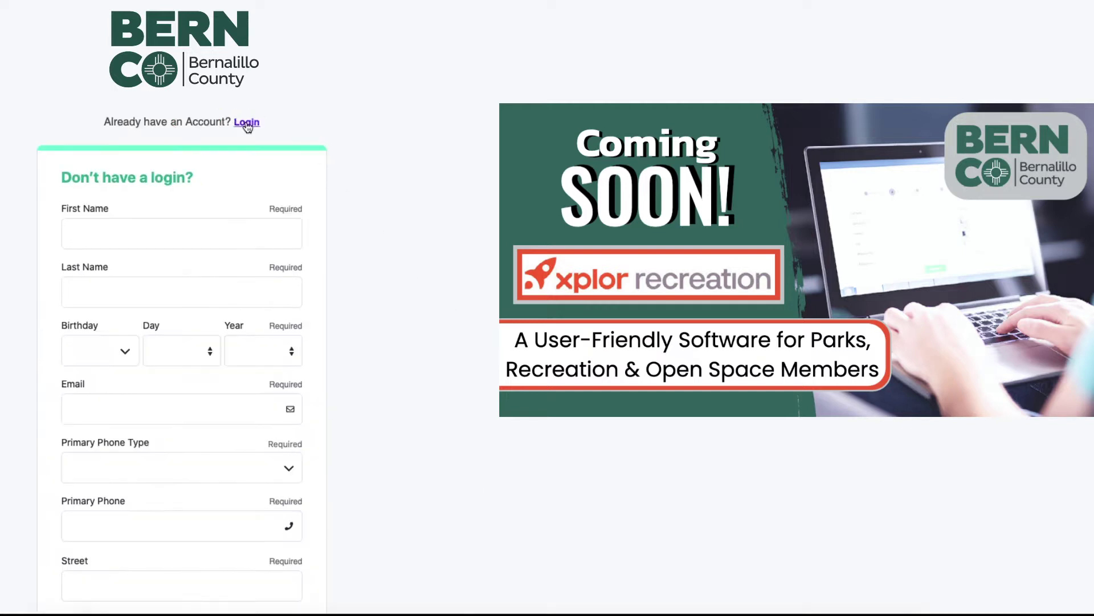
click(223, 229)
key(Tab)
click(98, 351)
click(144, 398)
key(Tab)
key(1)
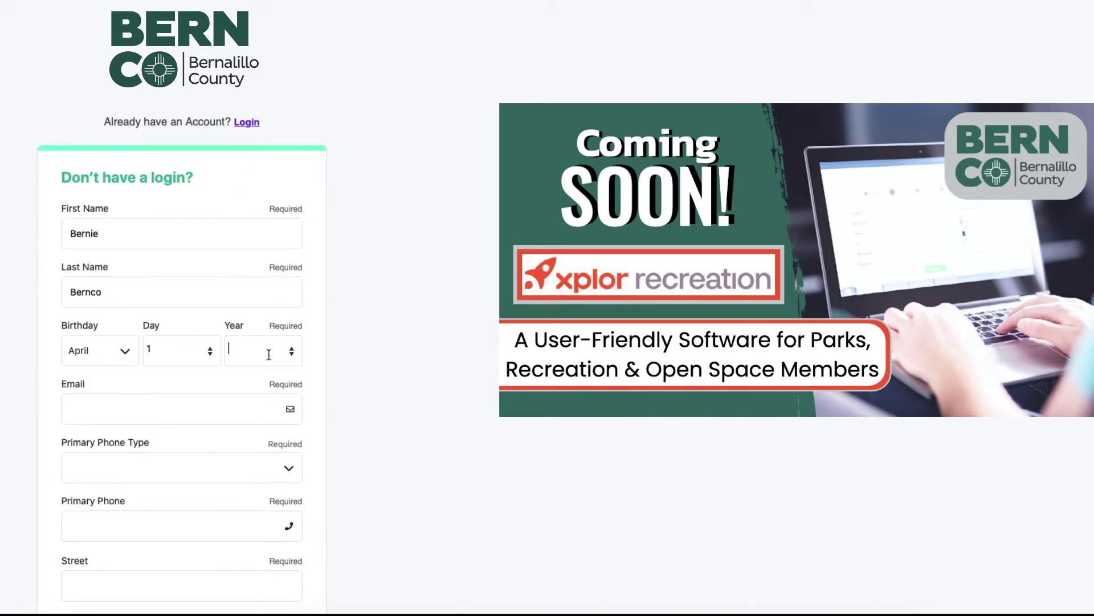
key(Tab)
key(1)
key(9)
key(8)
key(9)
click(238, 409)
scroll(243, 462, down, 1)
scroll(243, 462, down, 3)
Enter the phone, street address, city, United States country, postal code and medical conditions
click(151, 359)
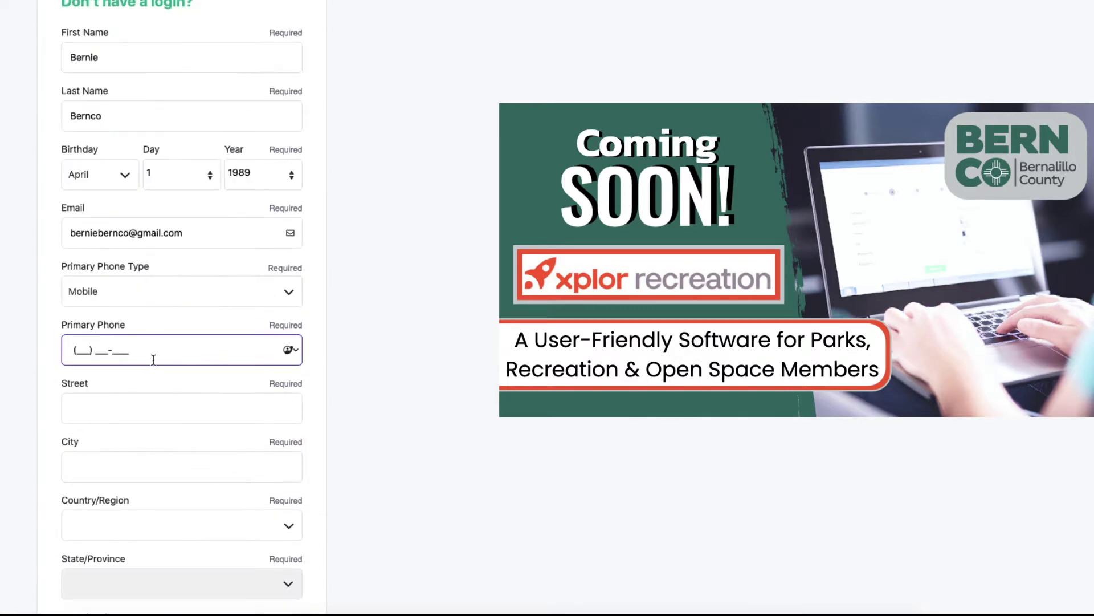
text(505) 555-5555)
click(94, 412)
scroll(94, 412, down, 3)
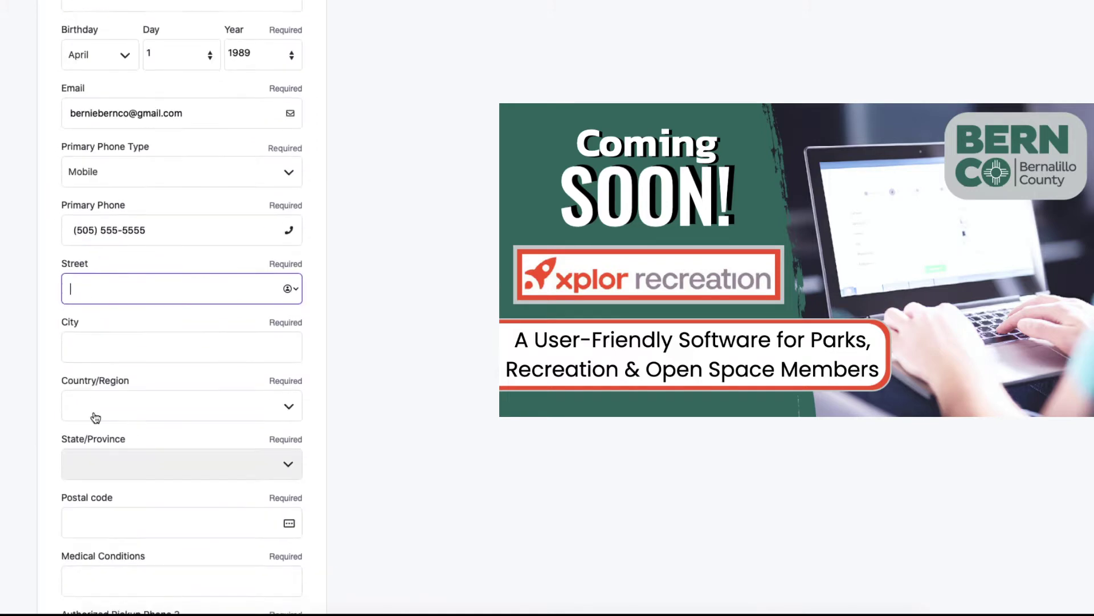
scroll(94, 416, down, 1)
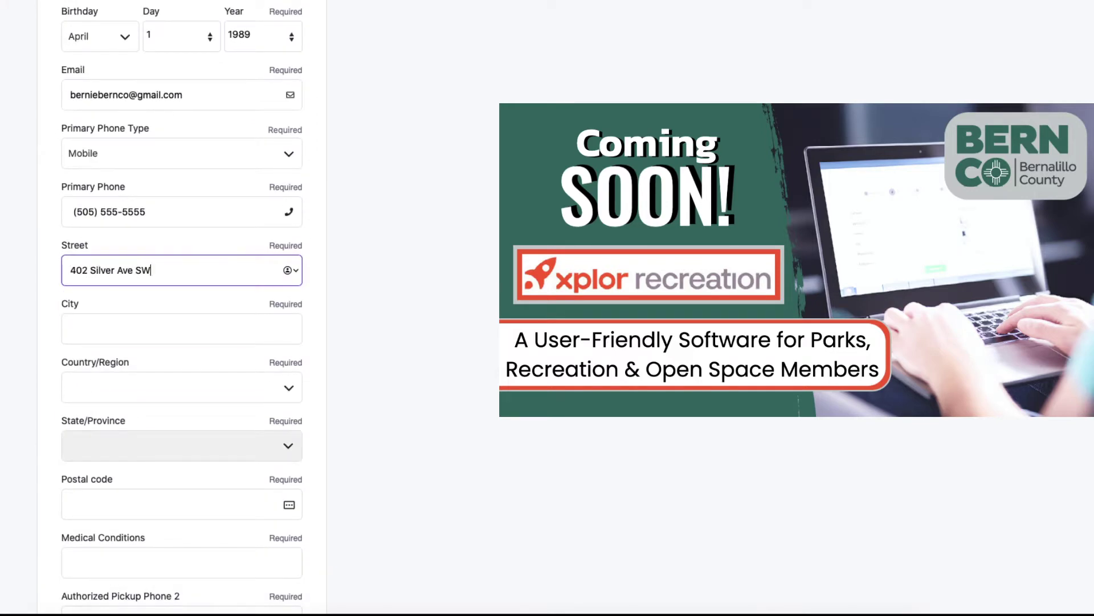
key(Tab)
text(Albuquerque)
click(214, 387)
scroll(214, 481, down, 15)
click(96, 515)
click(159, 499)
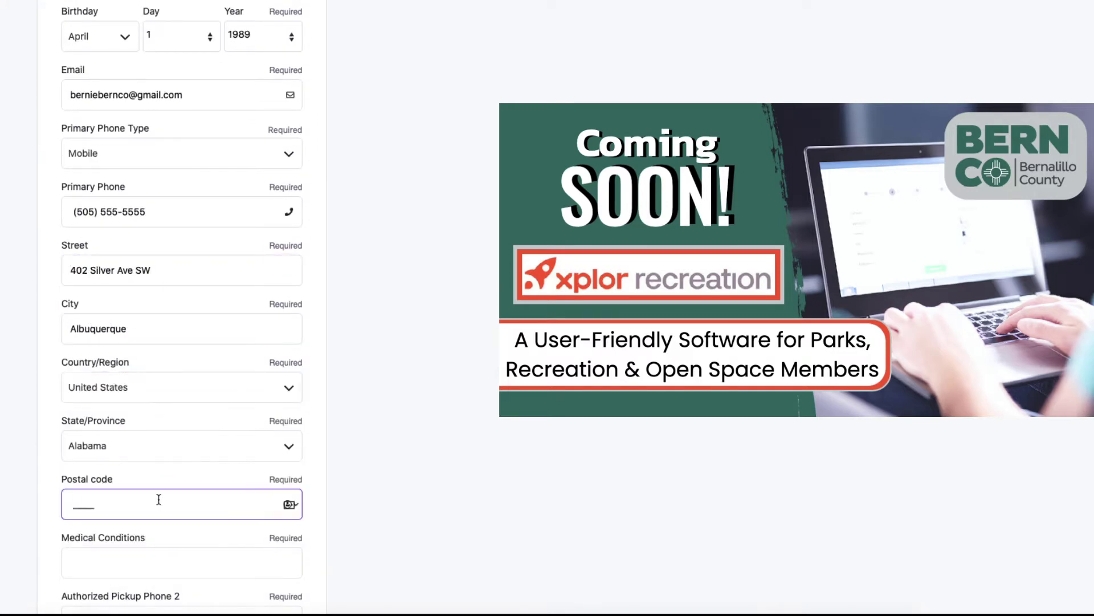
text(87102)
key(Tab)
text(None)
Fill the second pickup phone, pass the reCAPTCHA, submit the signup, then go to Gmail
key(Tab)
text(5555545)
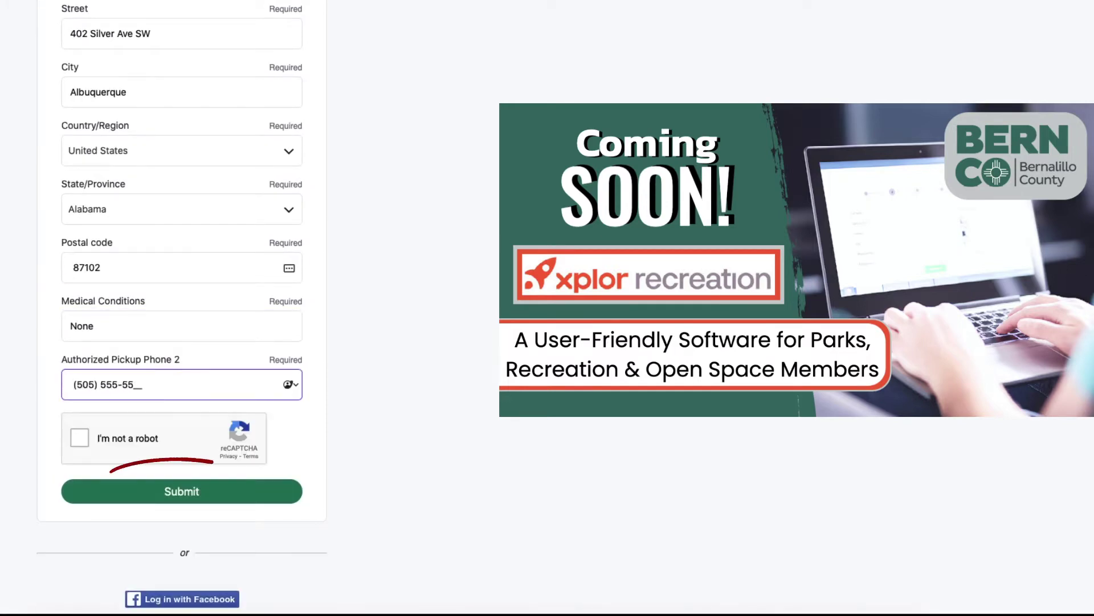
click(79, 438)
click(182, 491)
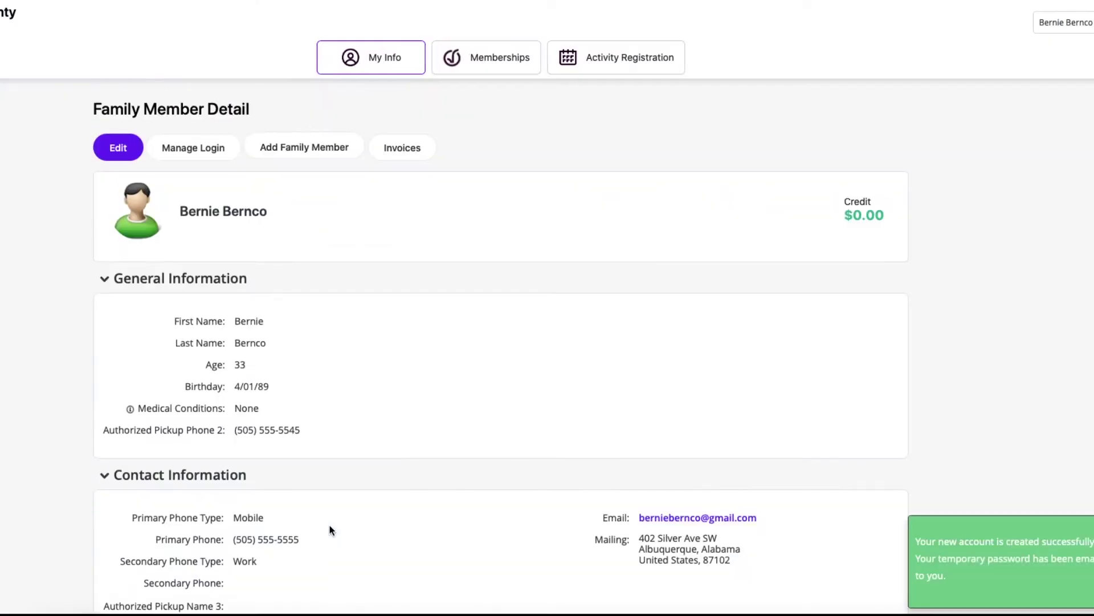
click(225, 57)
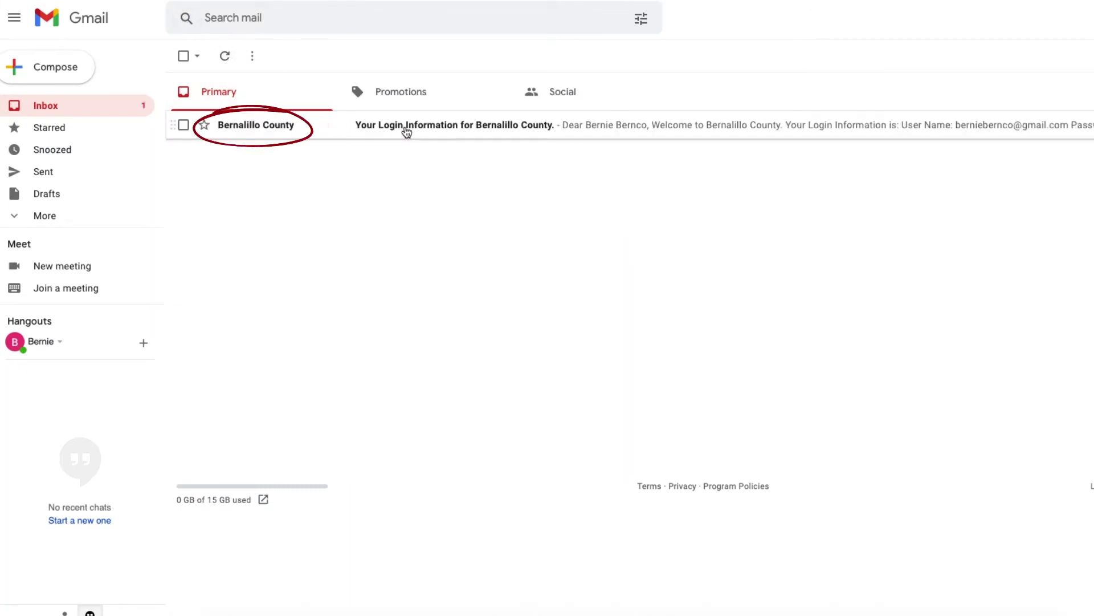
click(406, 128)
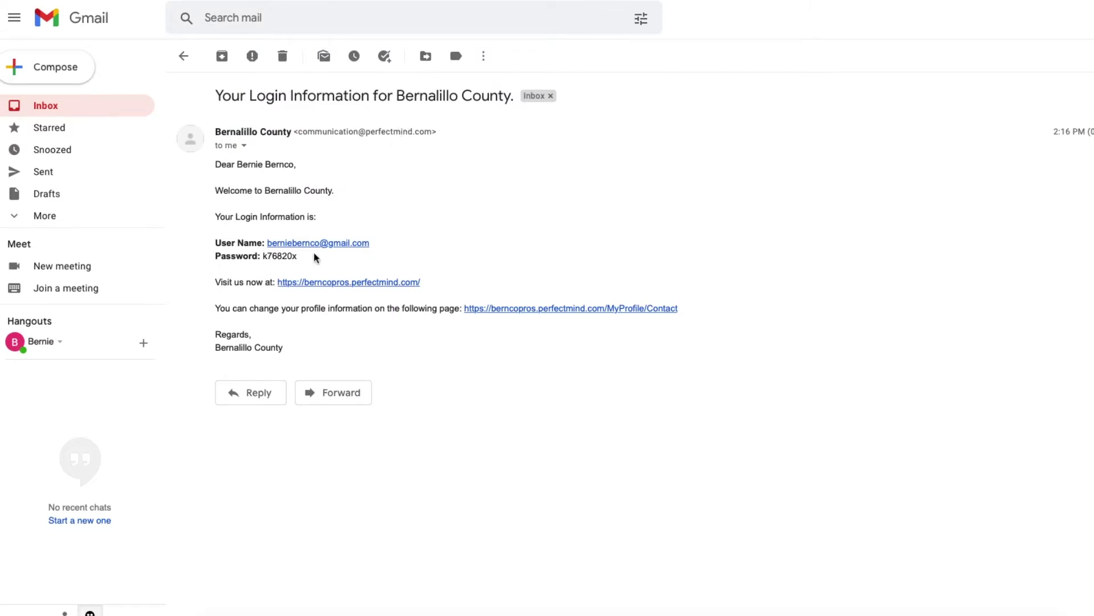
drag(262, 258, 297, 258)
right_click(287, 253)
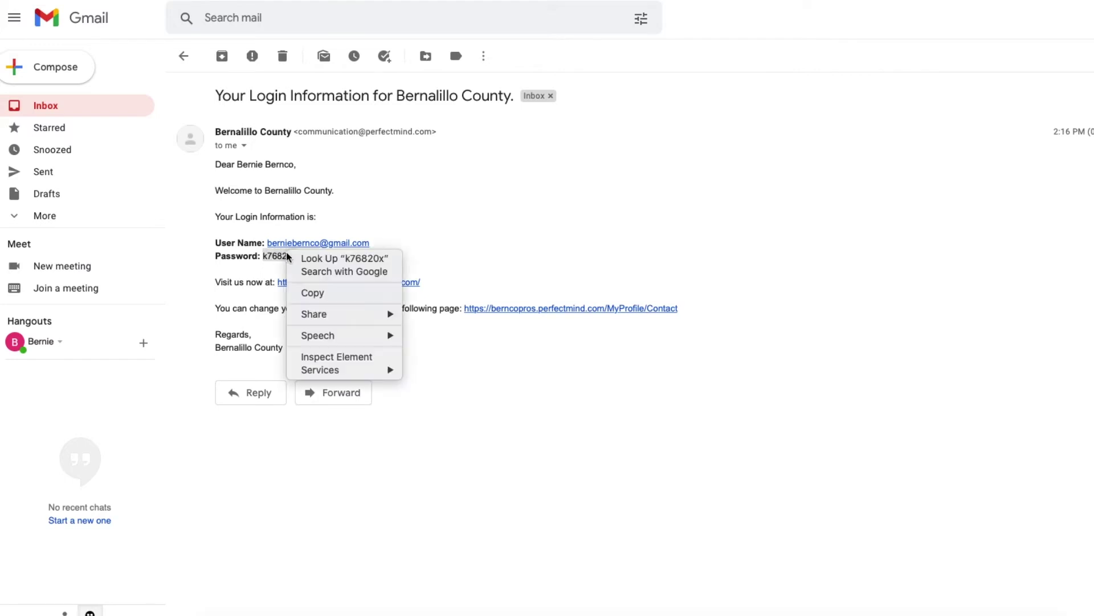
click(323, 293)
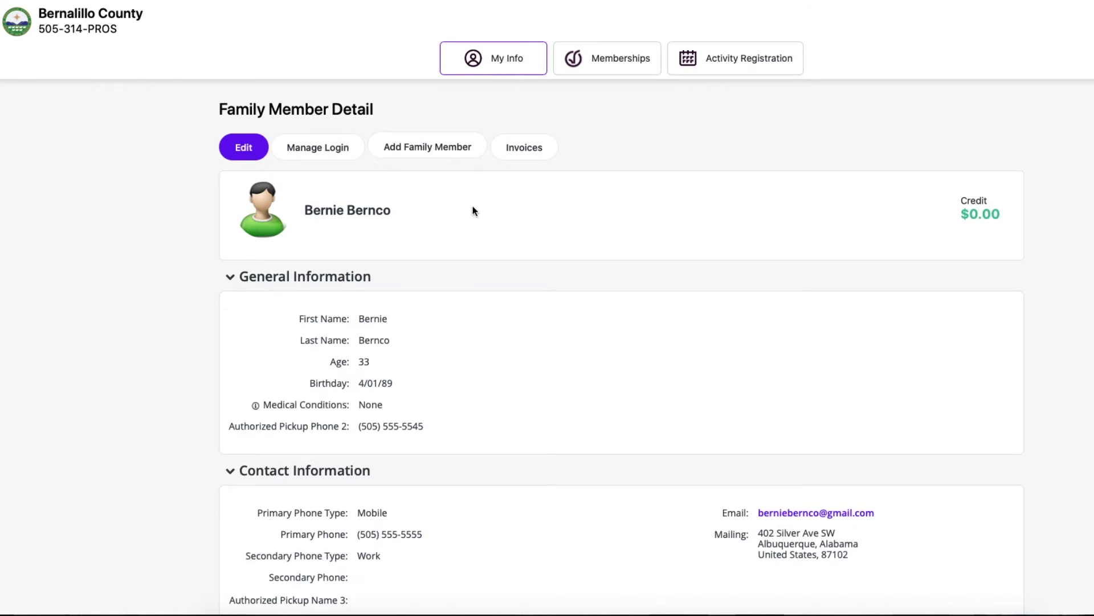
Under Manage Login, paste the temporary password, enter and confirm a new one, and save
click(344, 154)
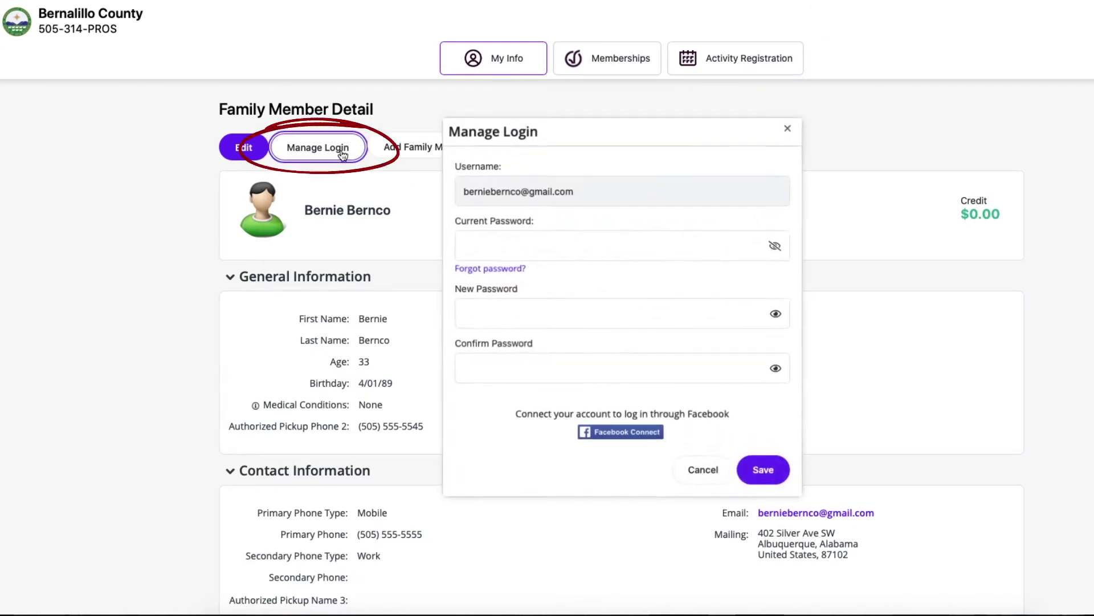
right_click(499, 248)
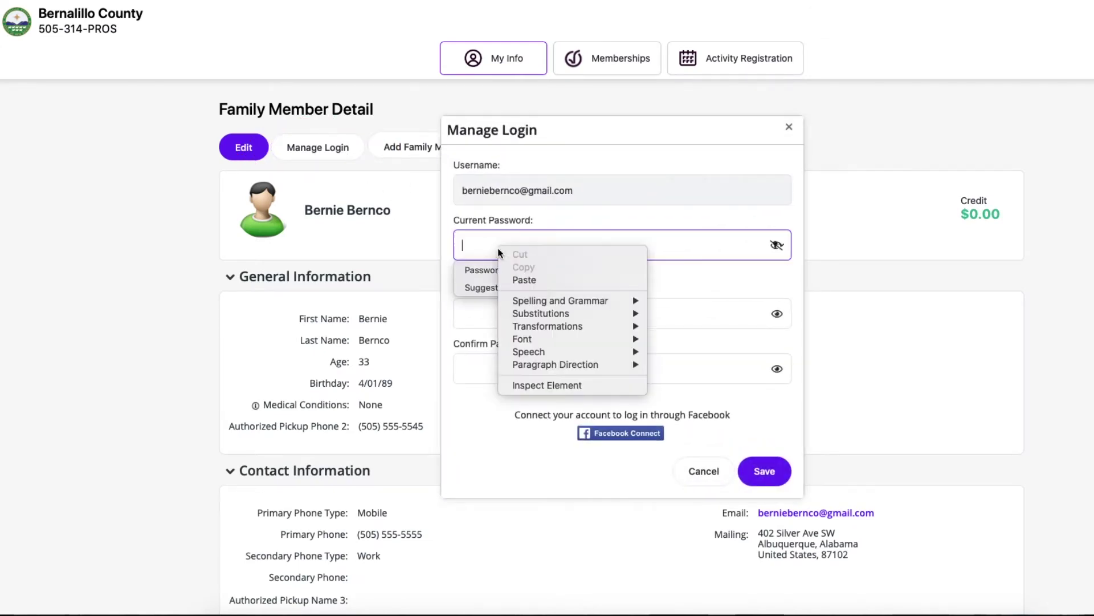
click(526, 277)
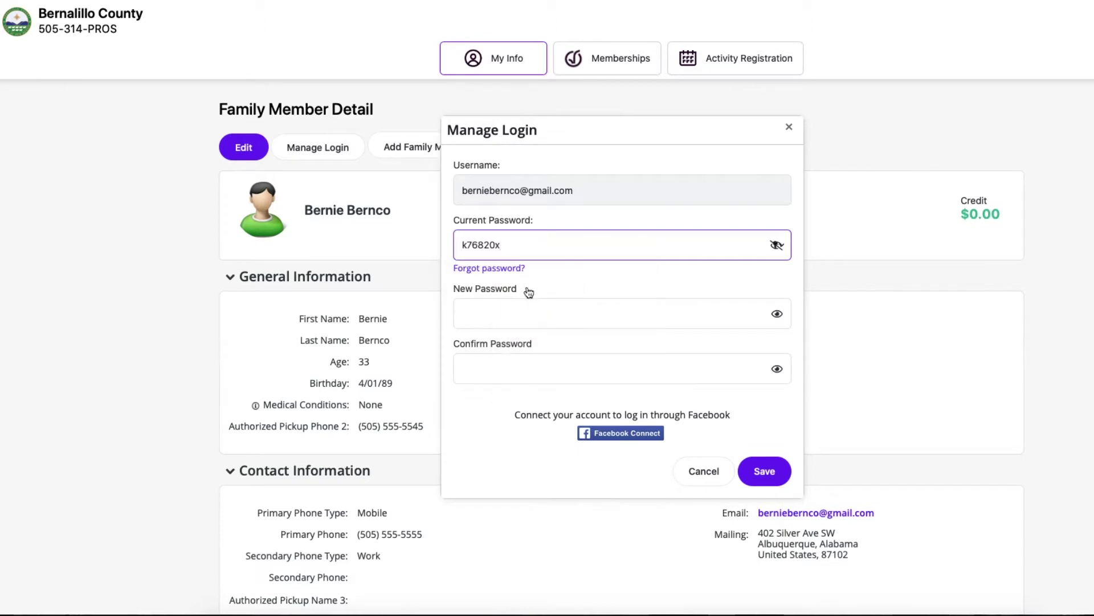
click(533, 308)
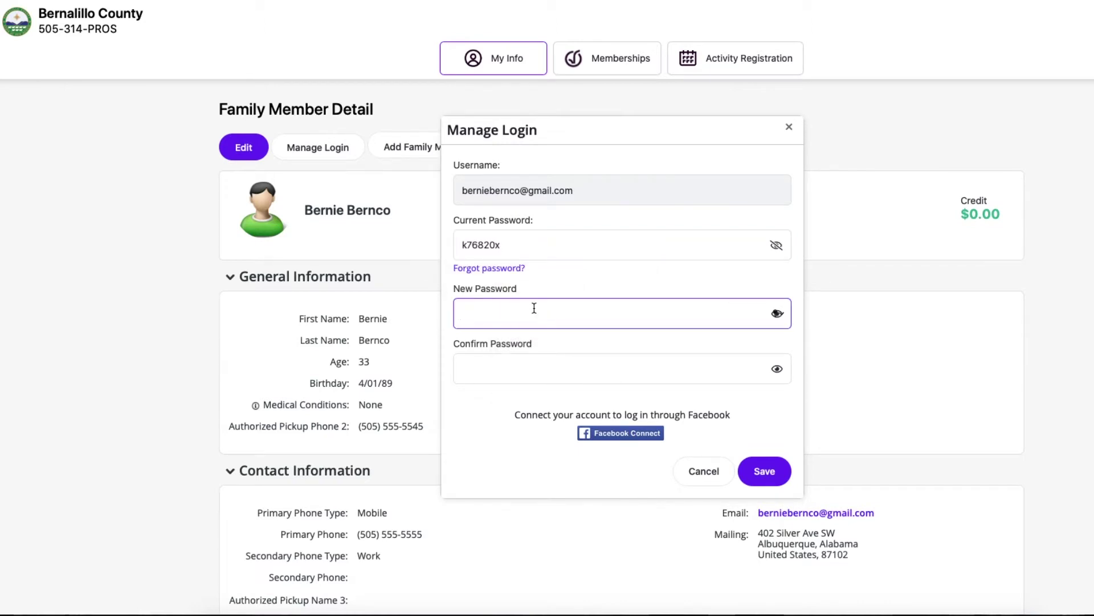
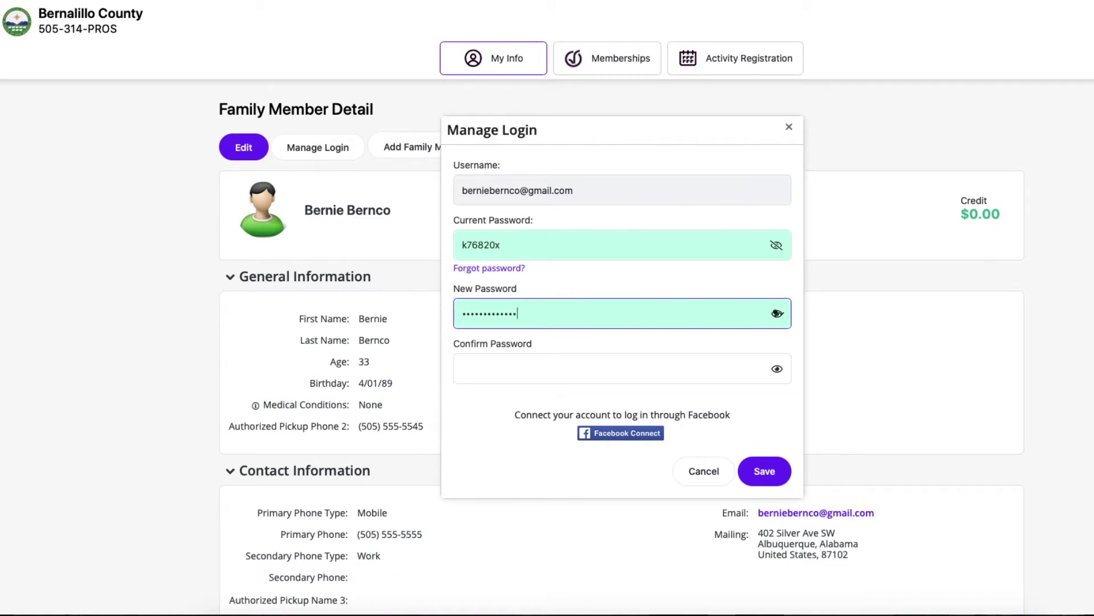
click(549, 361)
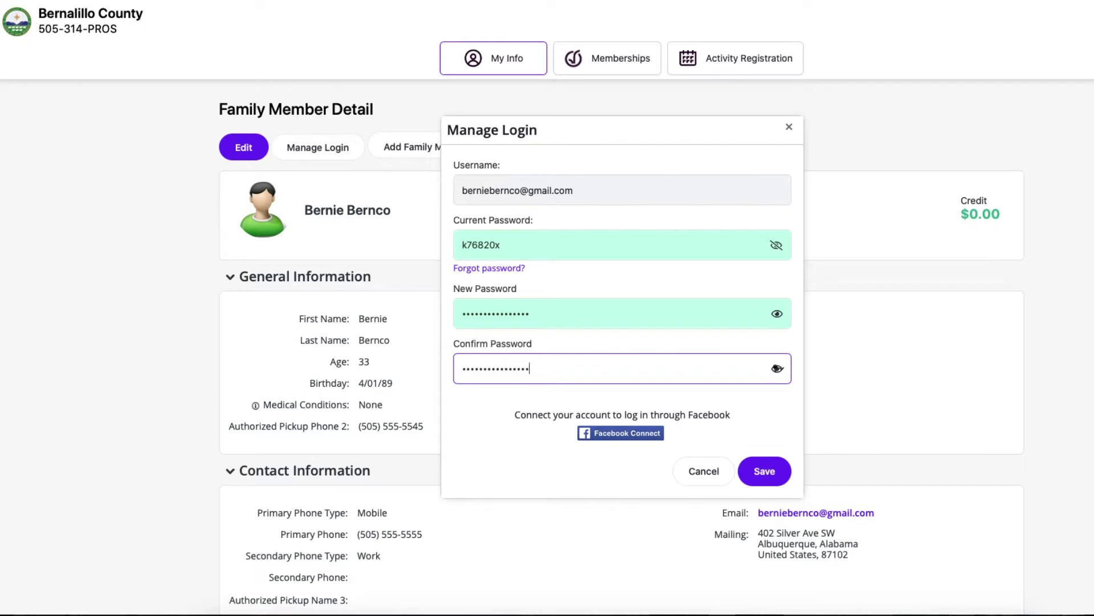
click(779, 481)
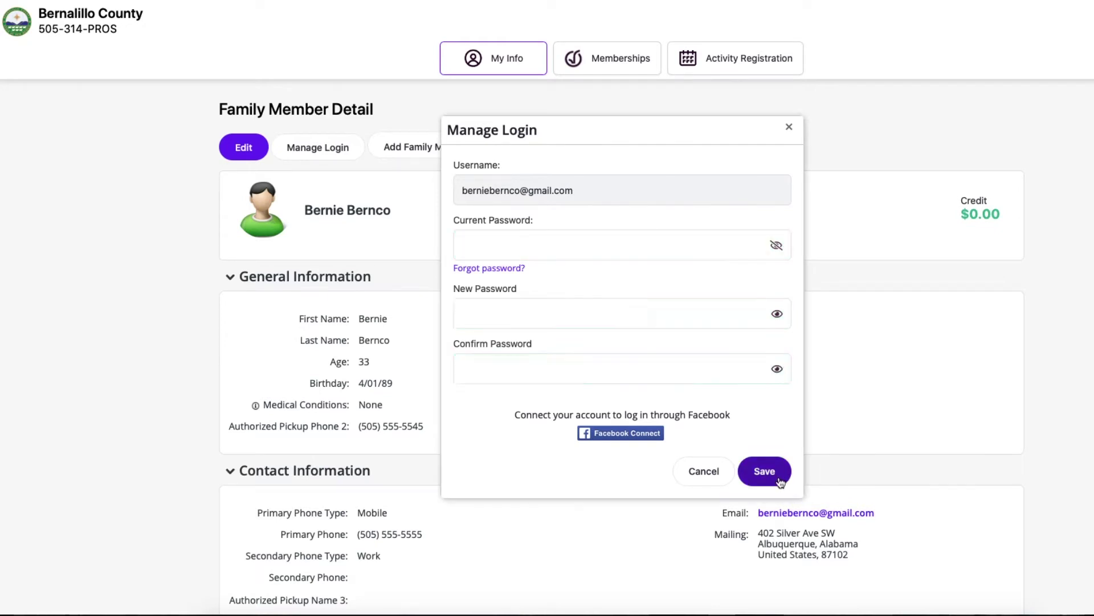
click(718, 359)
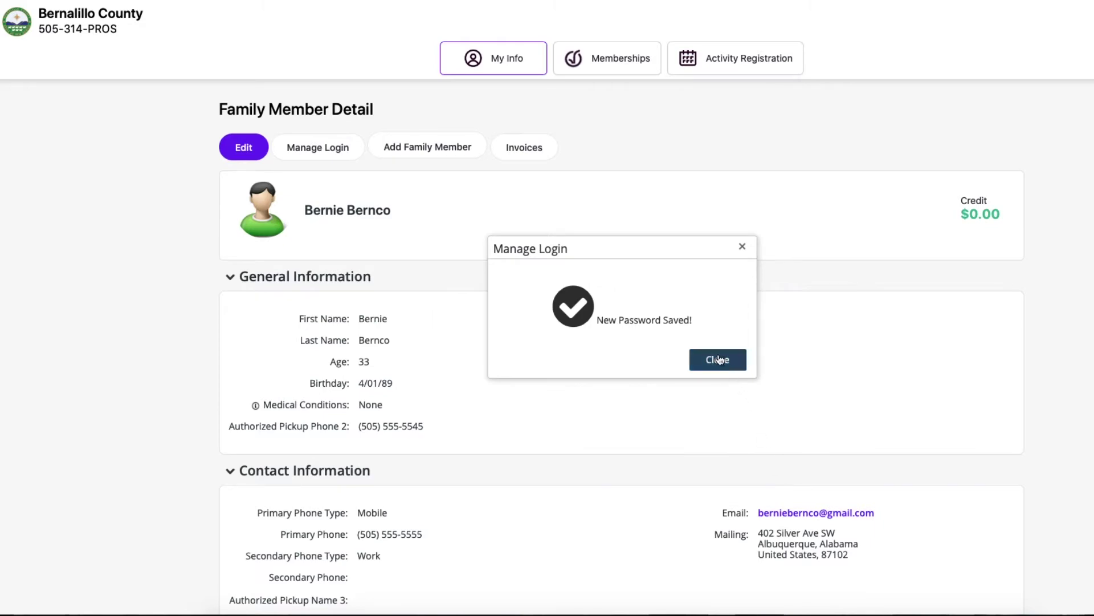
scroll(965, 427, down, 1)
scroll(964, 428, down, 1)
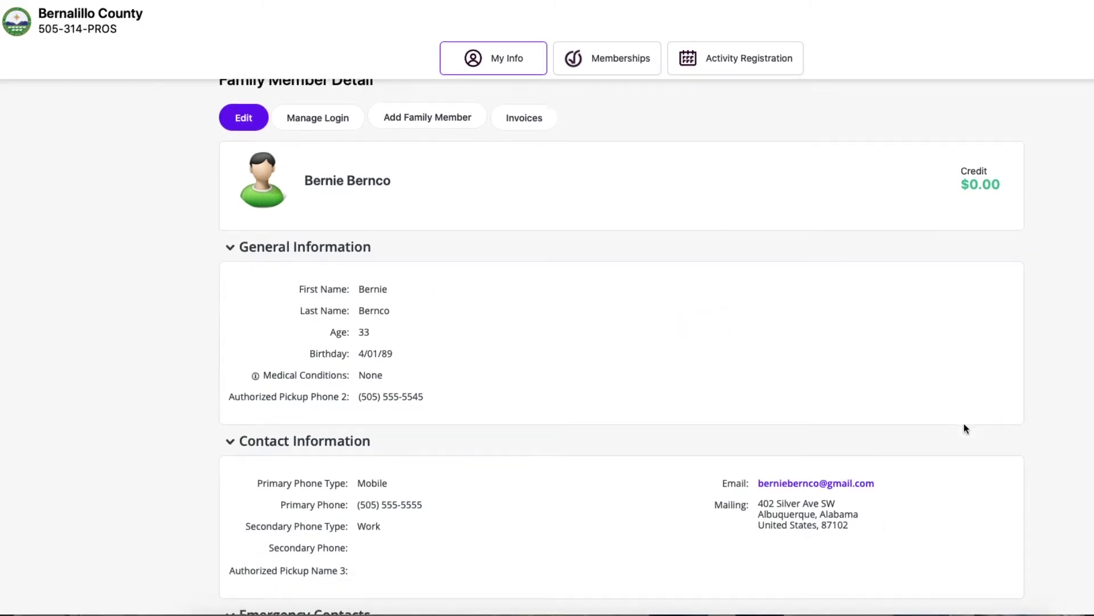
scroll(965, 428, down, 2)
scroll(965, 427, down, 1)
scroll(964, 428, down, 3)
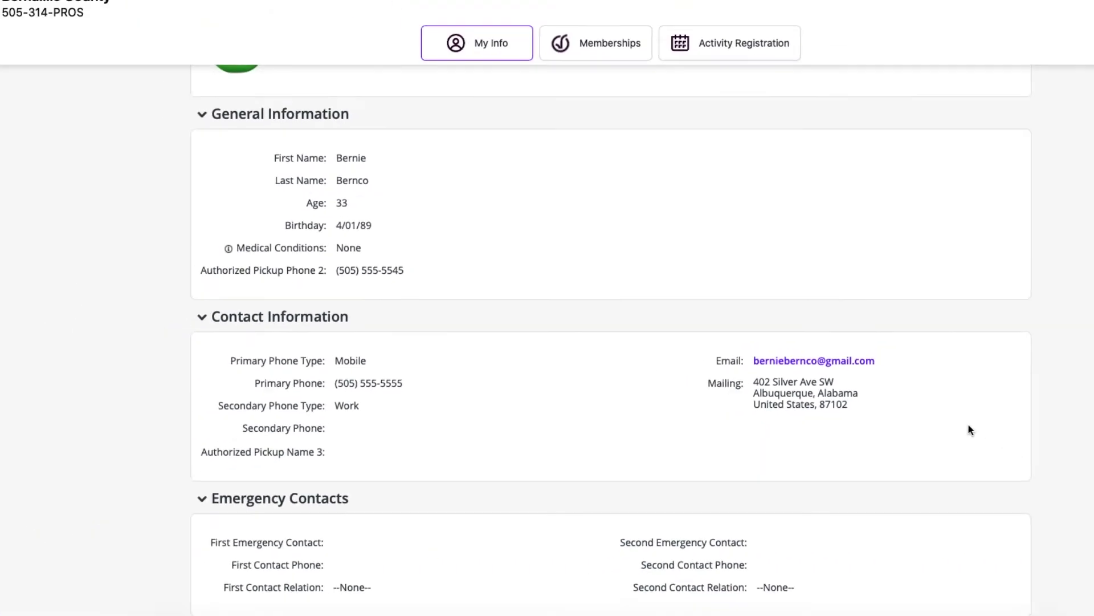
scroll(963, 424, up, 4)
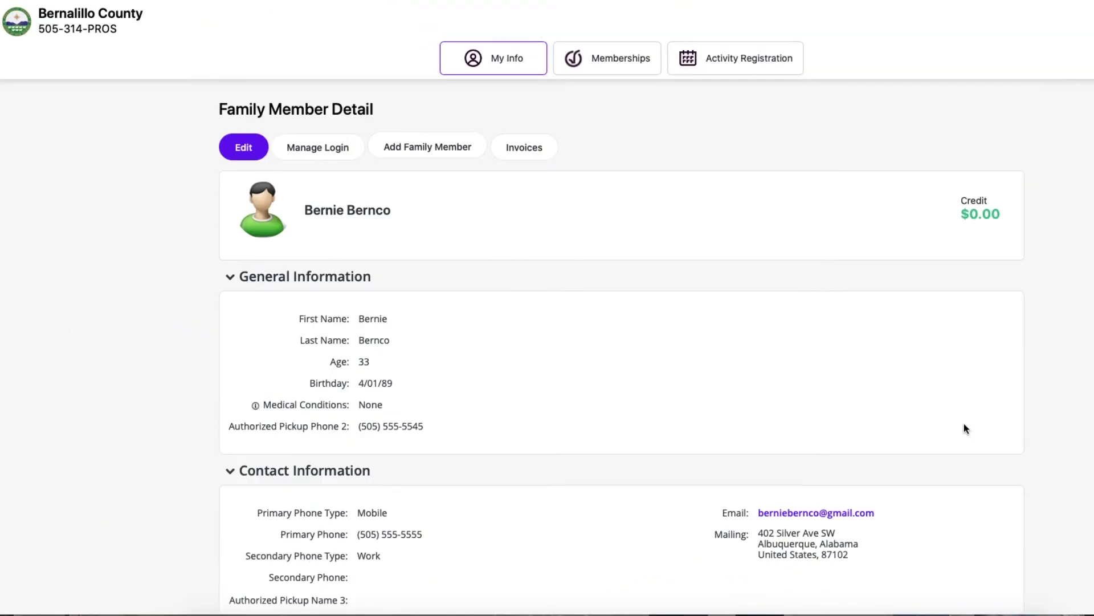
click(243, 153)
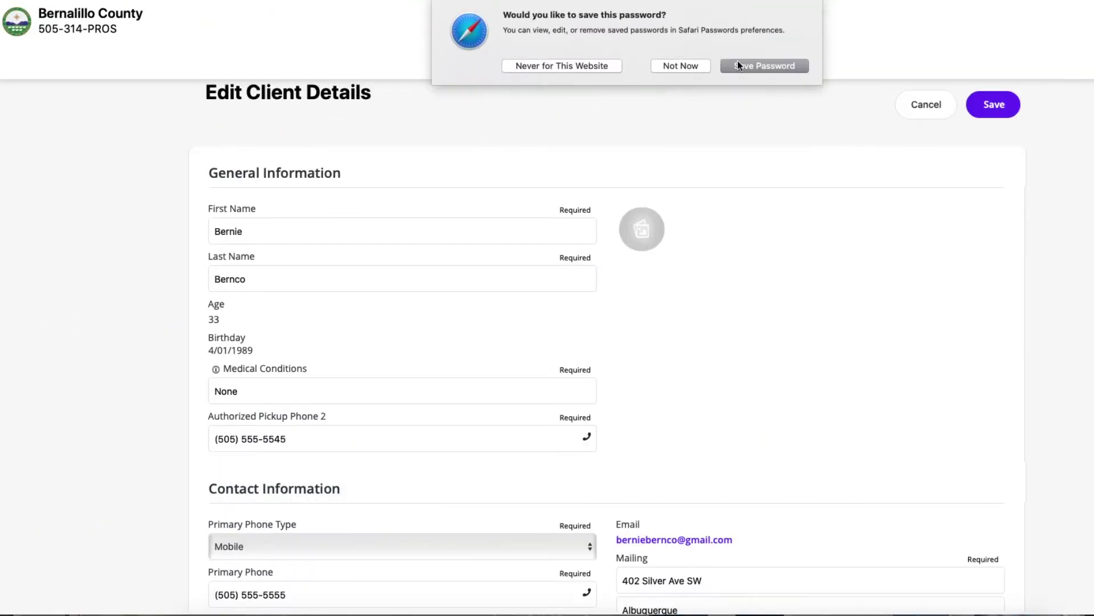
click(689, 67)
scroll(863, 347, down, 3)
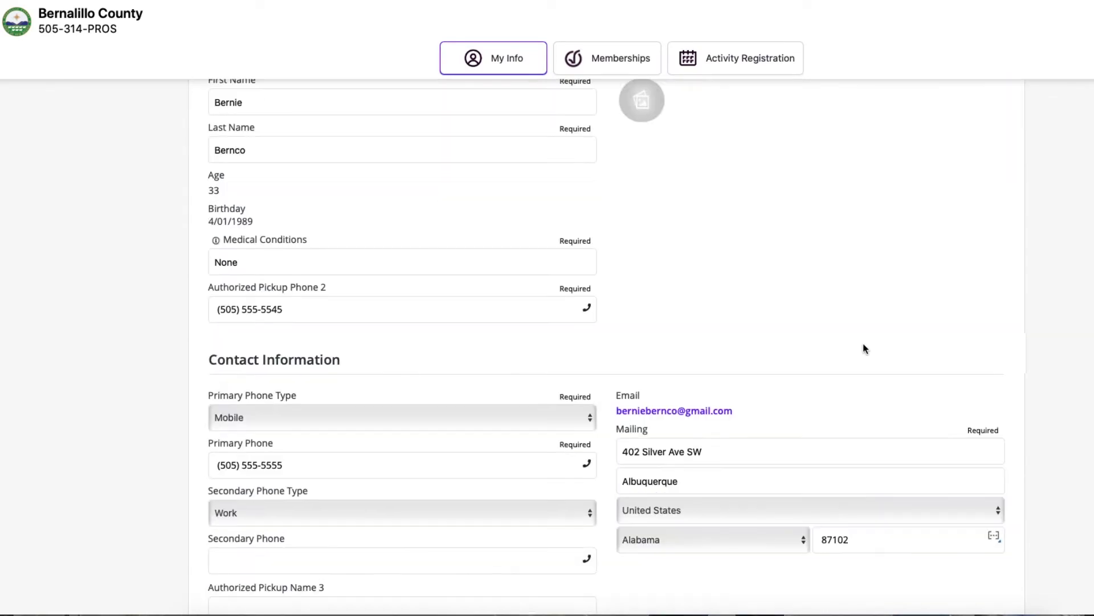
scroll(863, 348, down, 1)
click(778, 486)
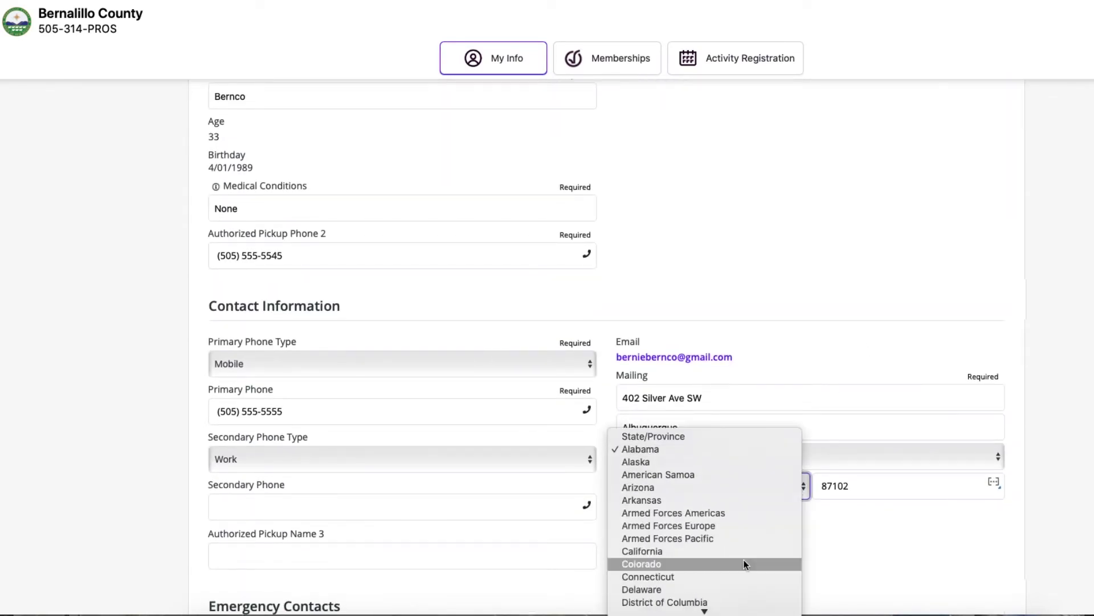
click(752, 564)
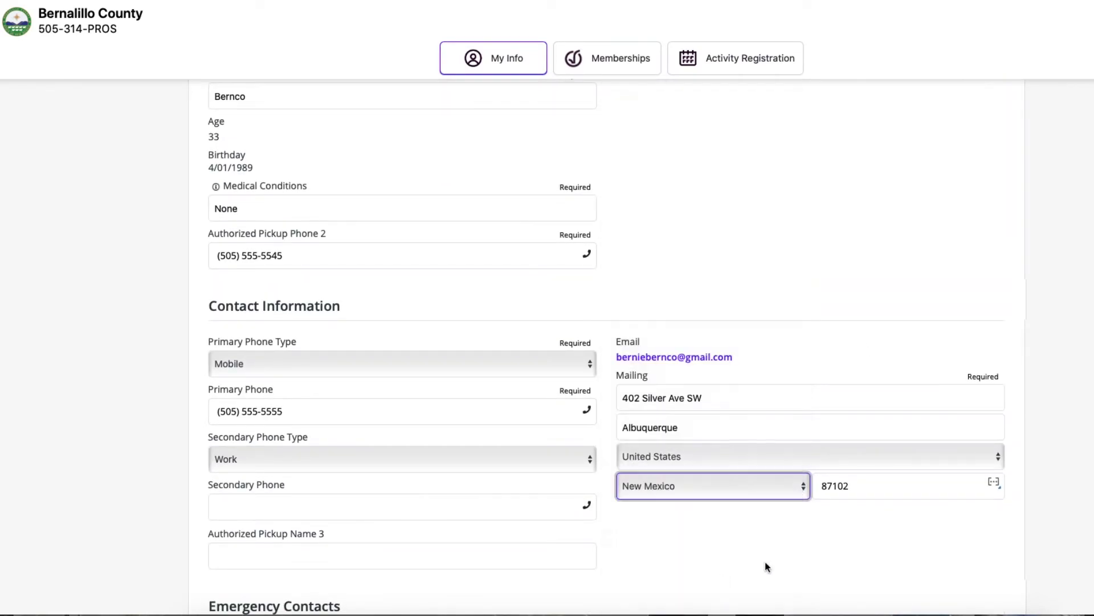
scroll(764, 564, up, 4)
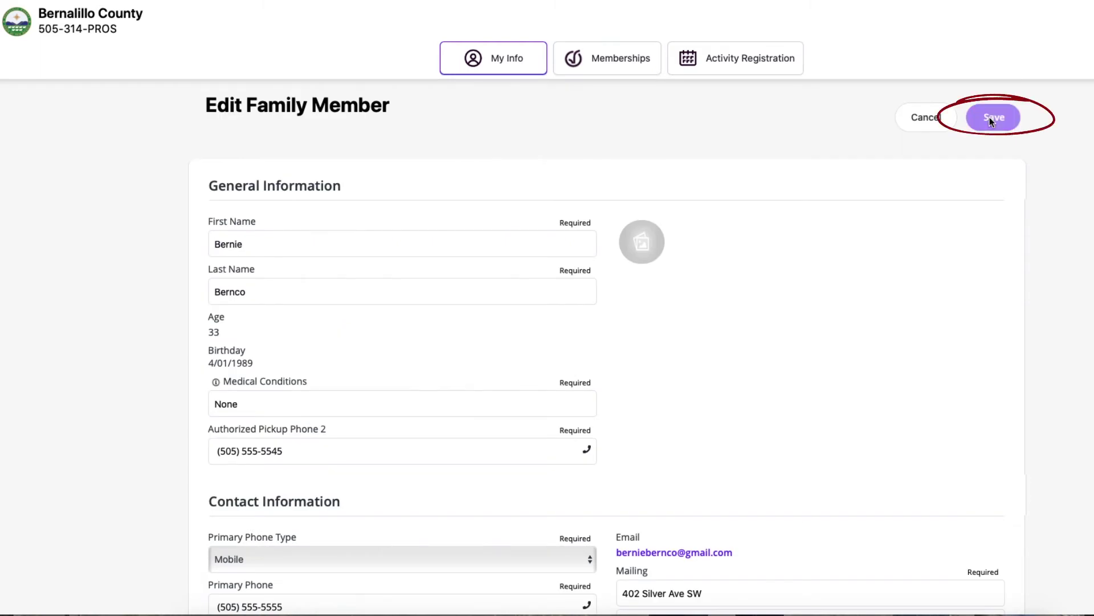
click(992, 117)
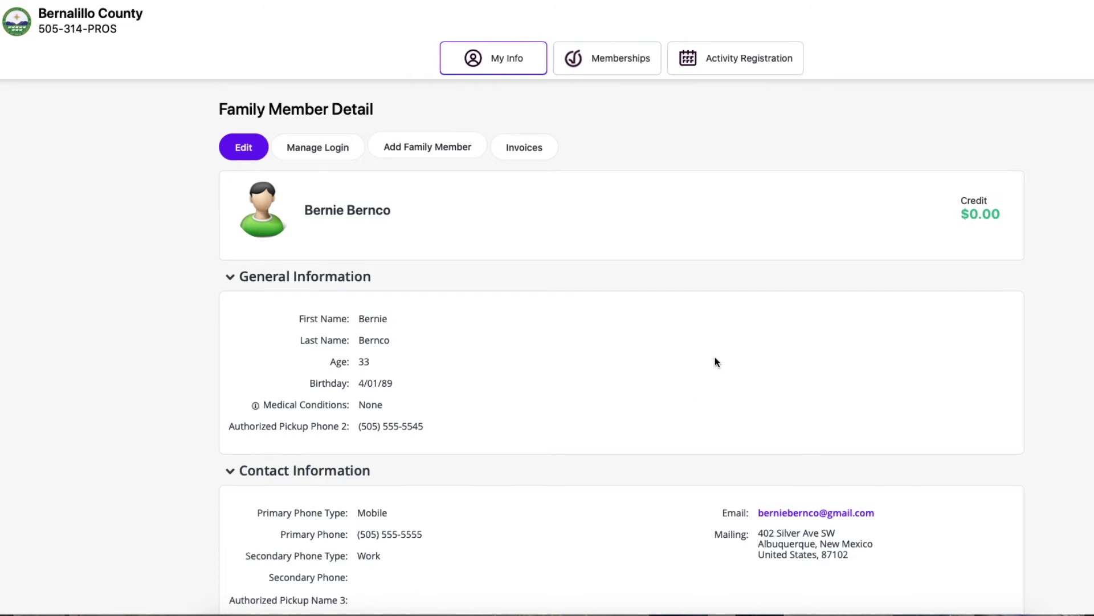
click(459, 153)
click(539, 66)
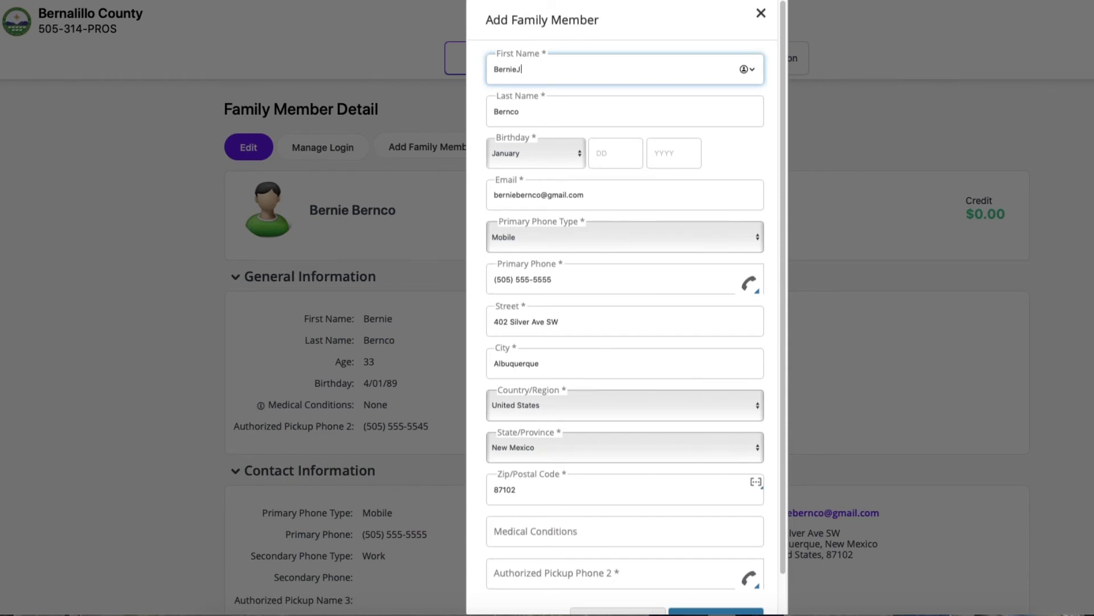
click(535, 154)
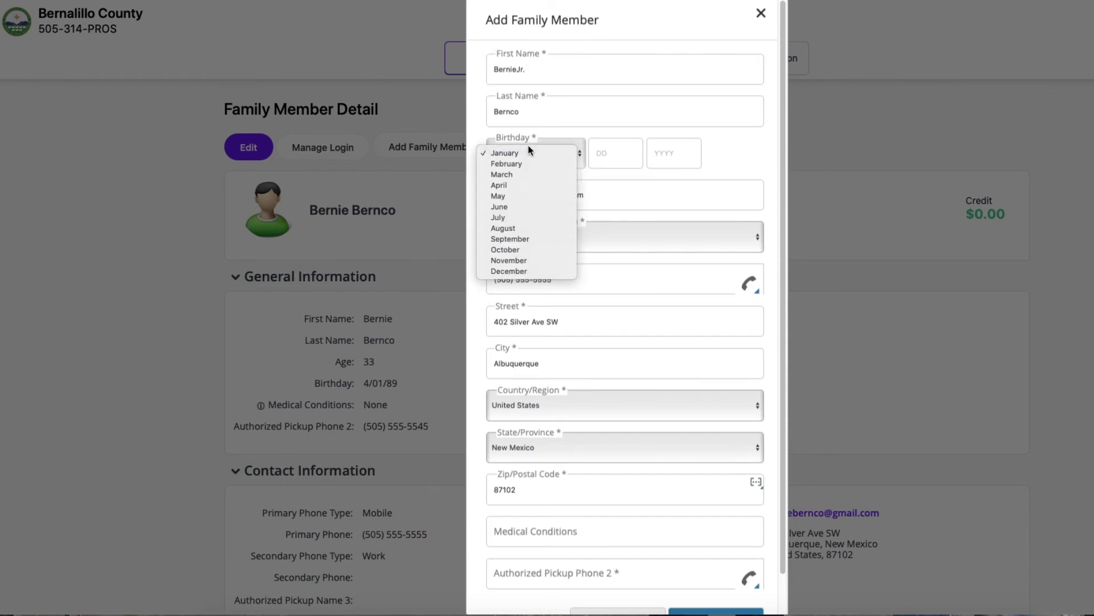
click(530, 203)
click(600, 163)
text(25)
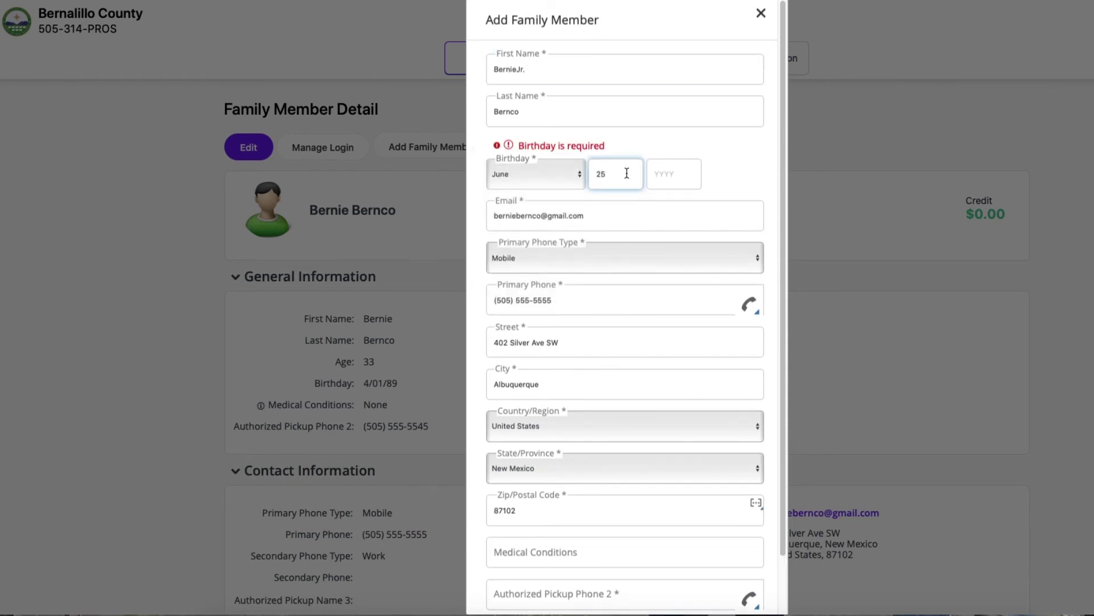
click(681, 177)
text(1)
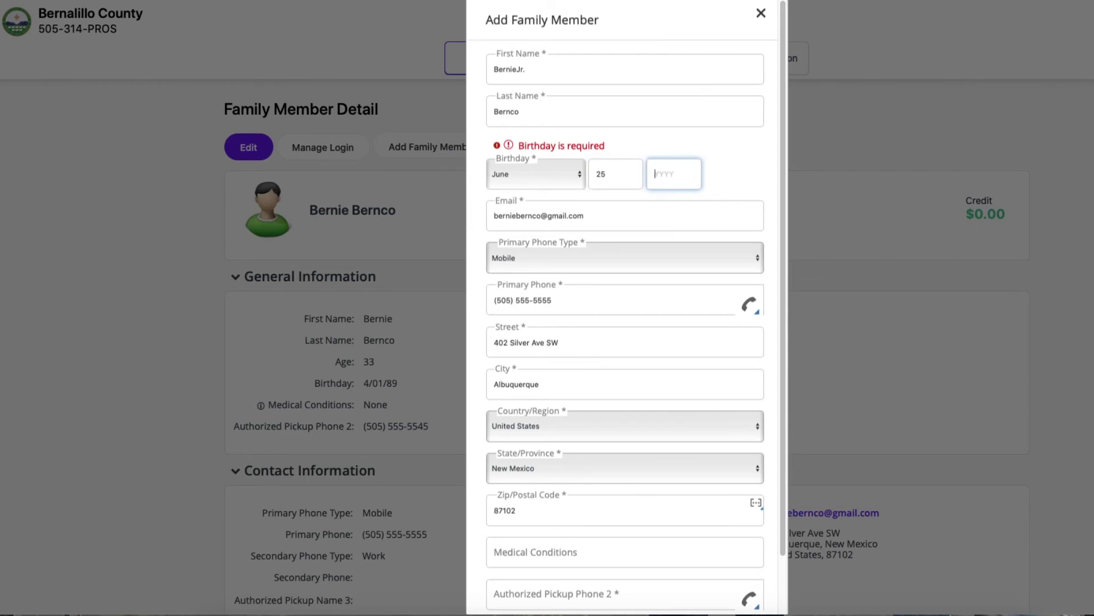
scroll(651, 312, down, 1)
Confirm the prefilled address, add the authorized pickup phone and medical conditions, and submit
click(652, 312)
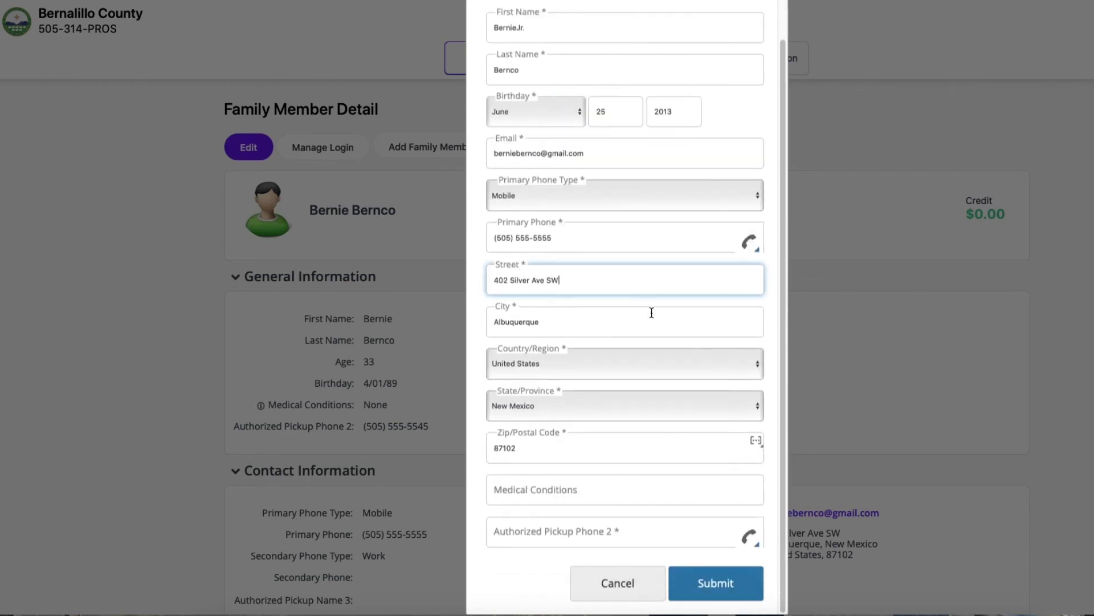
click(634, 536)
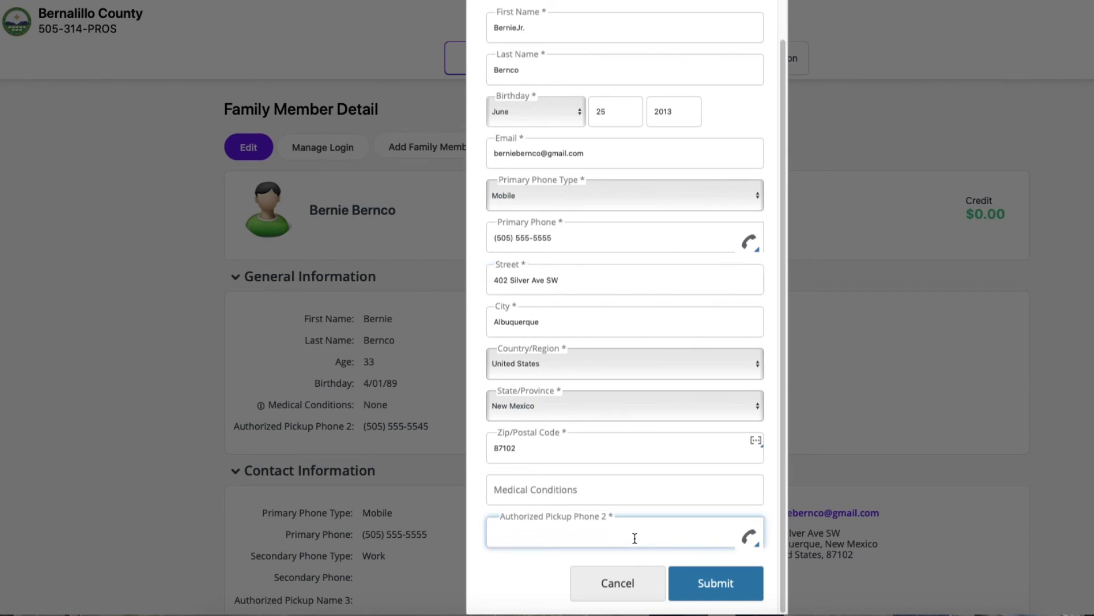
text(5055555545)
click(620, 498)
text(None)
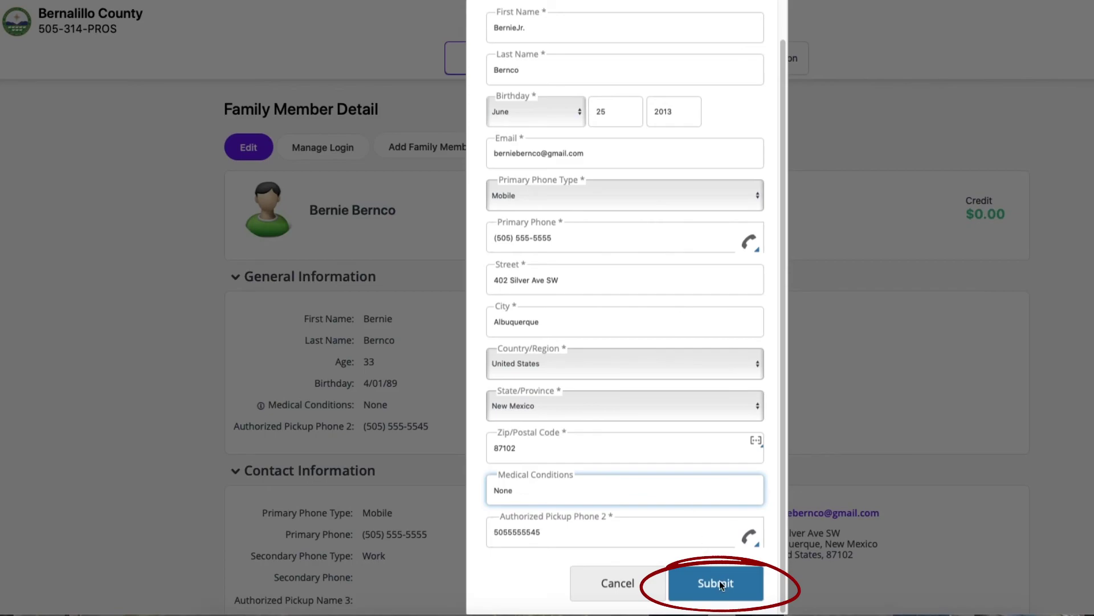
click(720, 584)
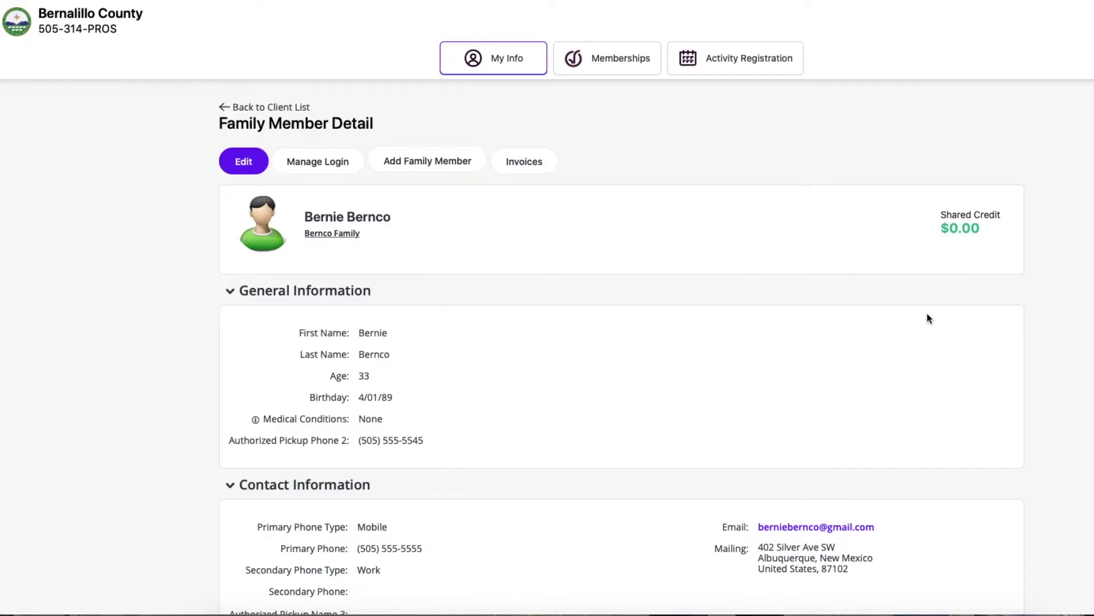
click(504, 61)
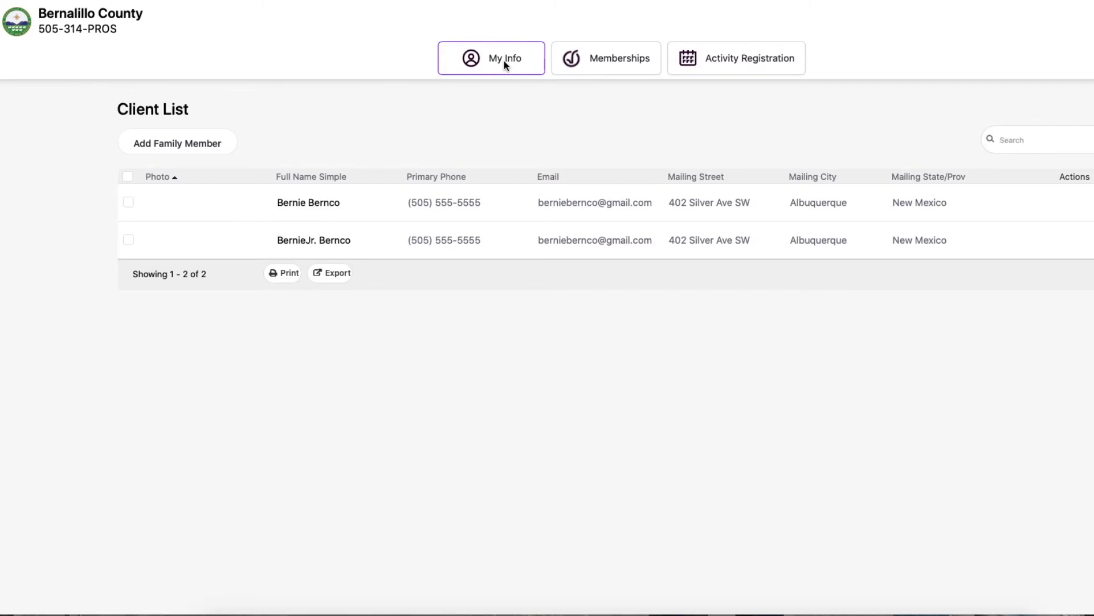
click(356, 247)
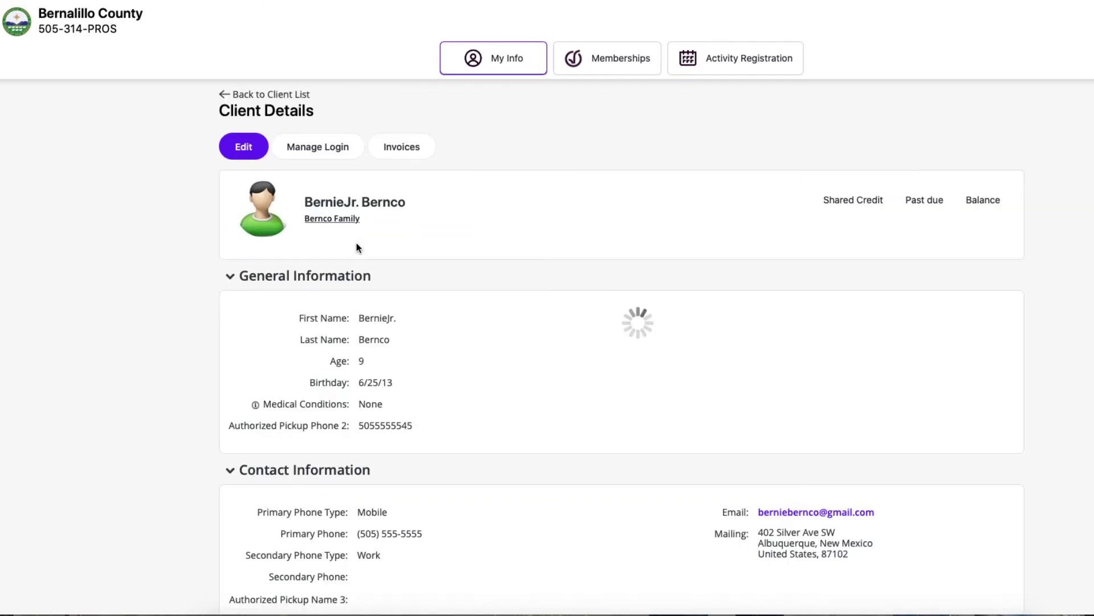
scroll(515, 262, down, 5)
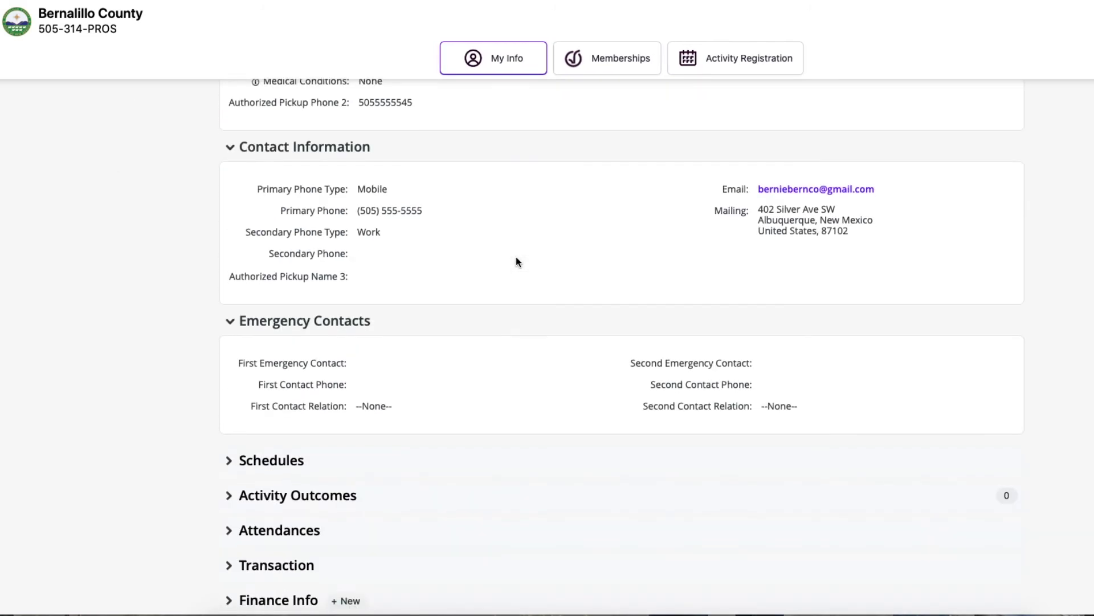
scroll(515, 262, down, 1)
scroll(516, 261, up, 2)
scroll(516, 262, up, 3)
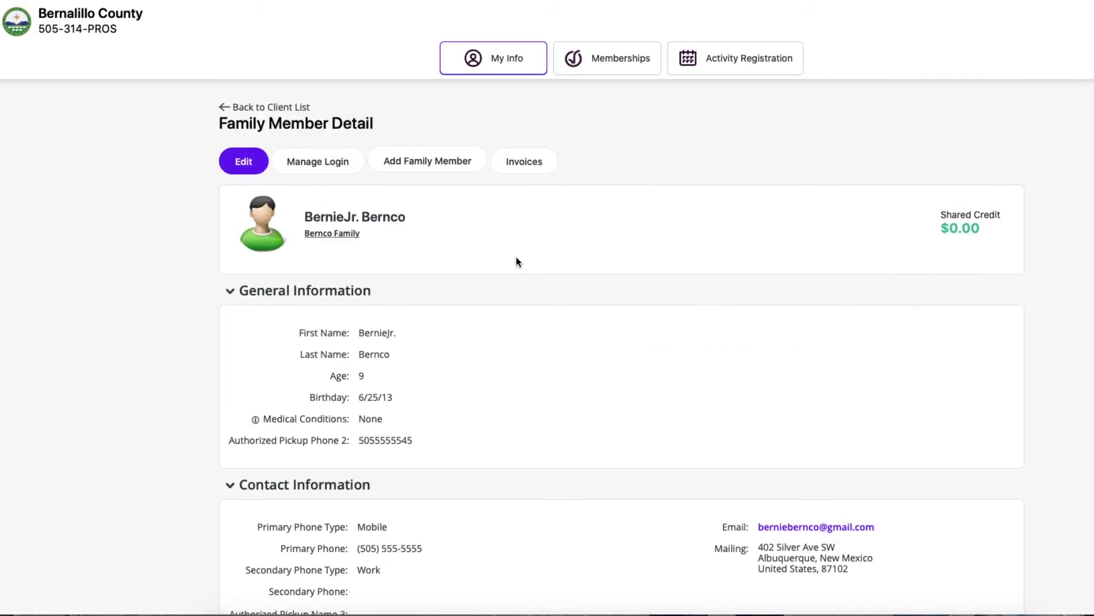
click(244, 162)
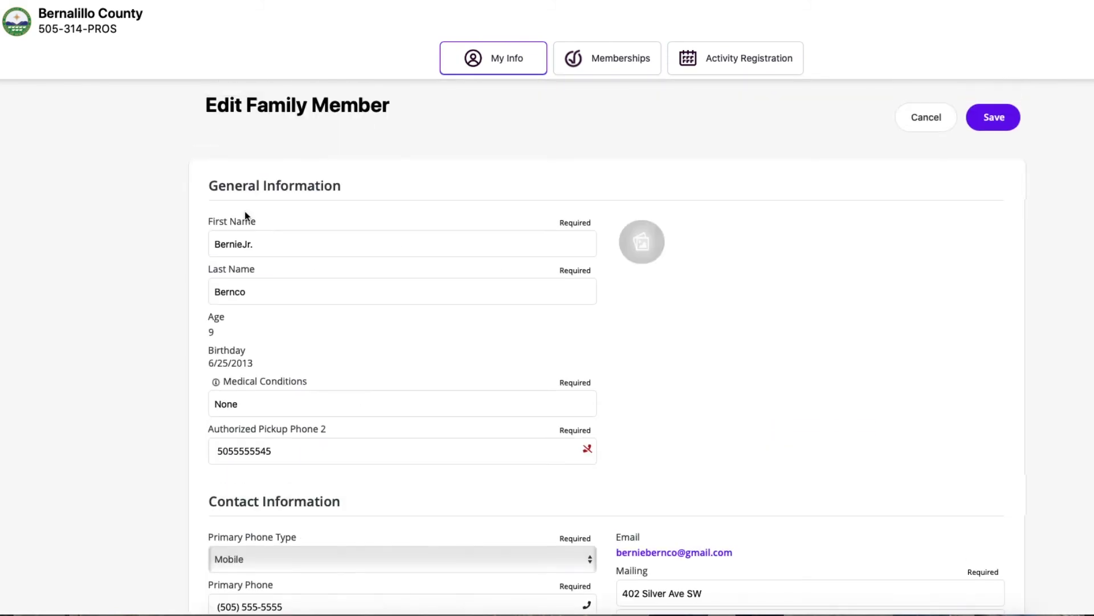
scroll(411, 378, down, 1)
scroll(412, 379, down, 1)
scroll(411, 378, down, 3)
scroll(411, 379, down, 2)
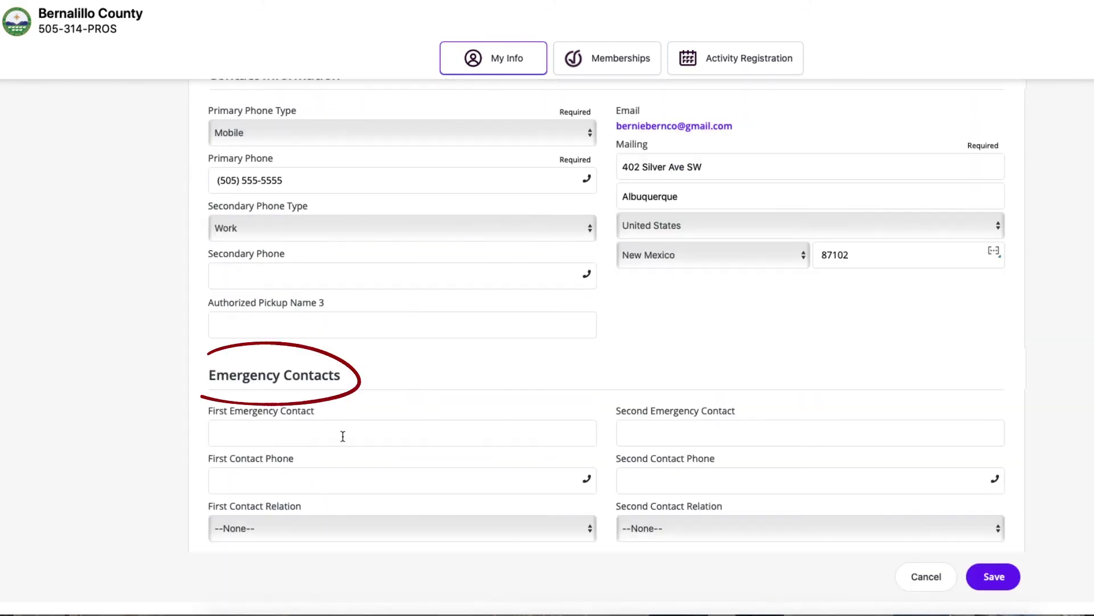